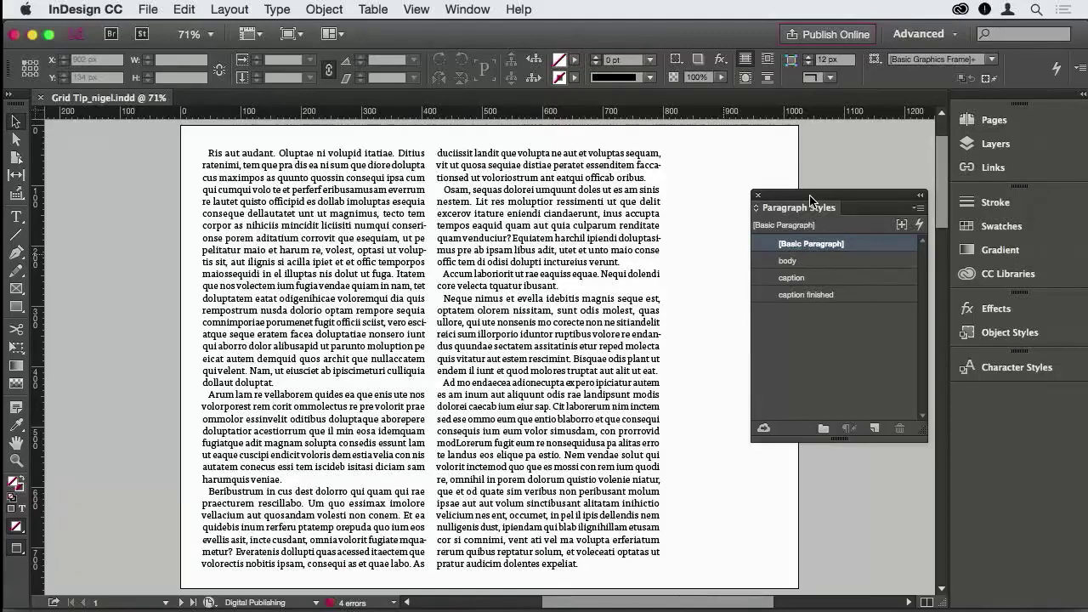
Step: Switch to Normal view, review the Grids preferences without changes, and turn on the baseline grid
{"action": "key", "text": "w"}
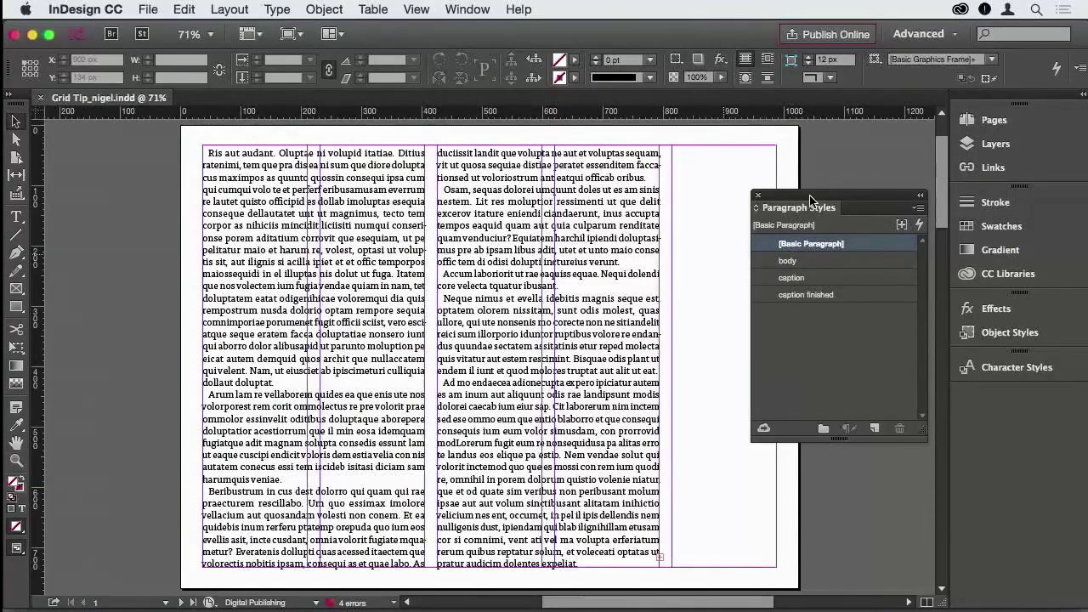
{"action": "left_click", "coordinate": [92, 10]}
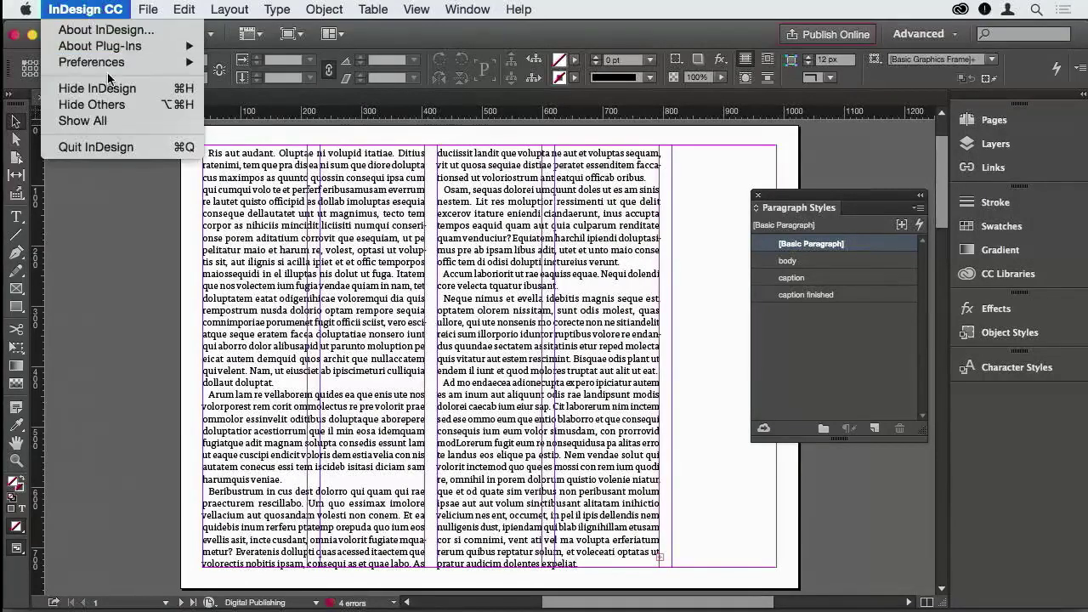
{"action": "mouse_move", "coordinate": [111, 68]}
{"action": "left_click", "coordinate": [270, 176]}
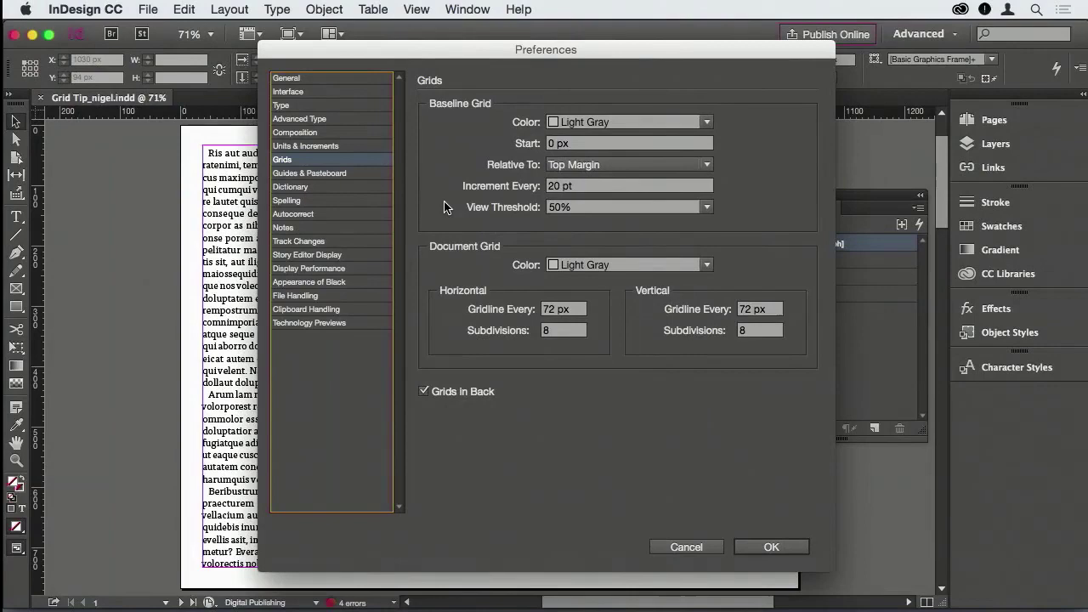
{"action": "left_click", "coordinate": [686, 547]}
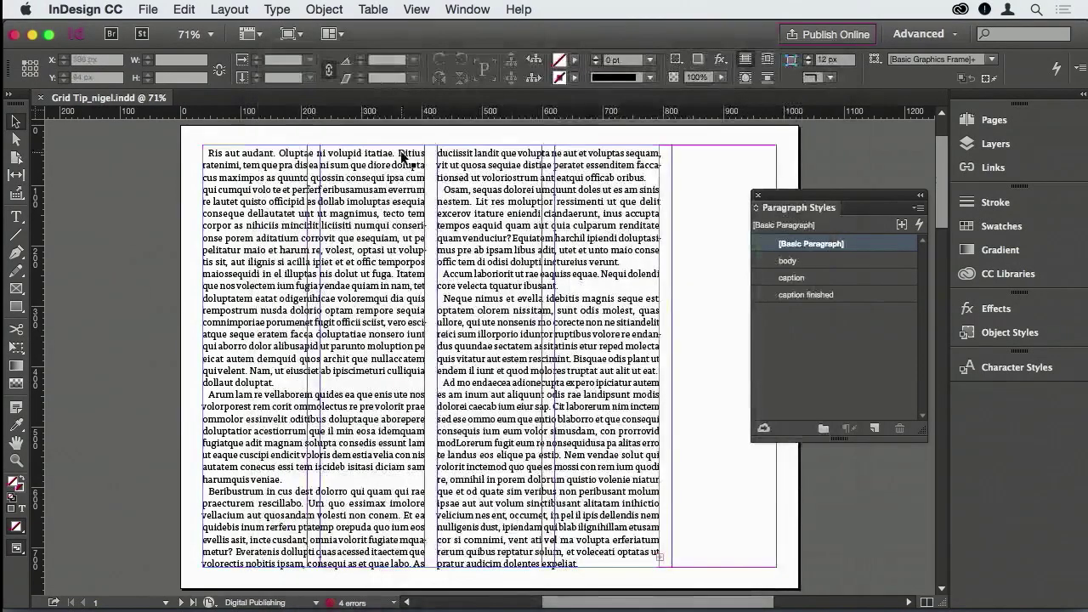
{"action": "left_click", "coordinate": [247, 34]}
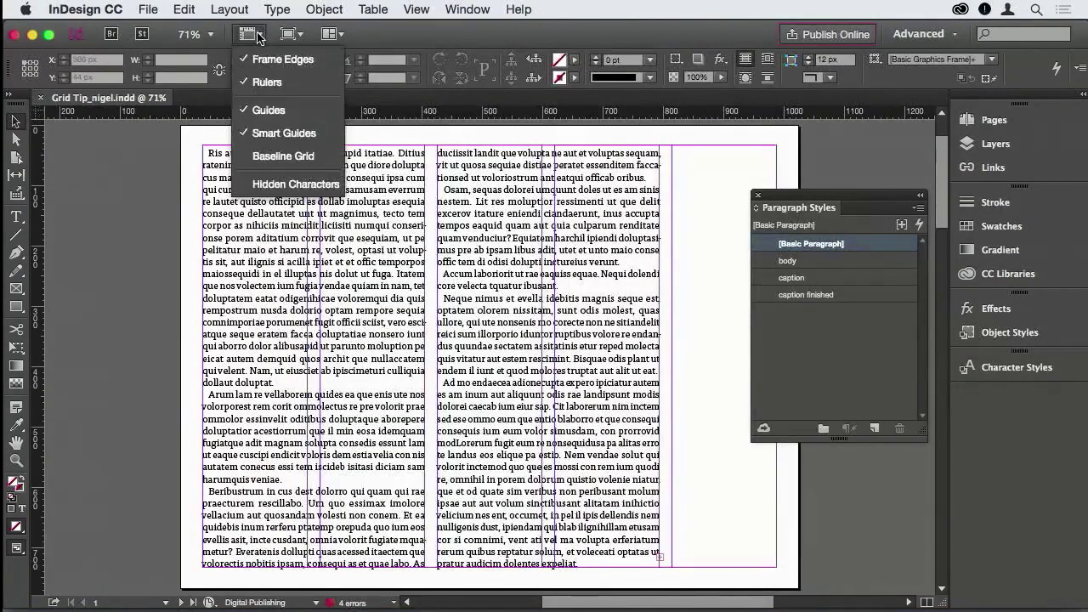
{"action": "left_click", "coordinate": [272, 157]}
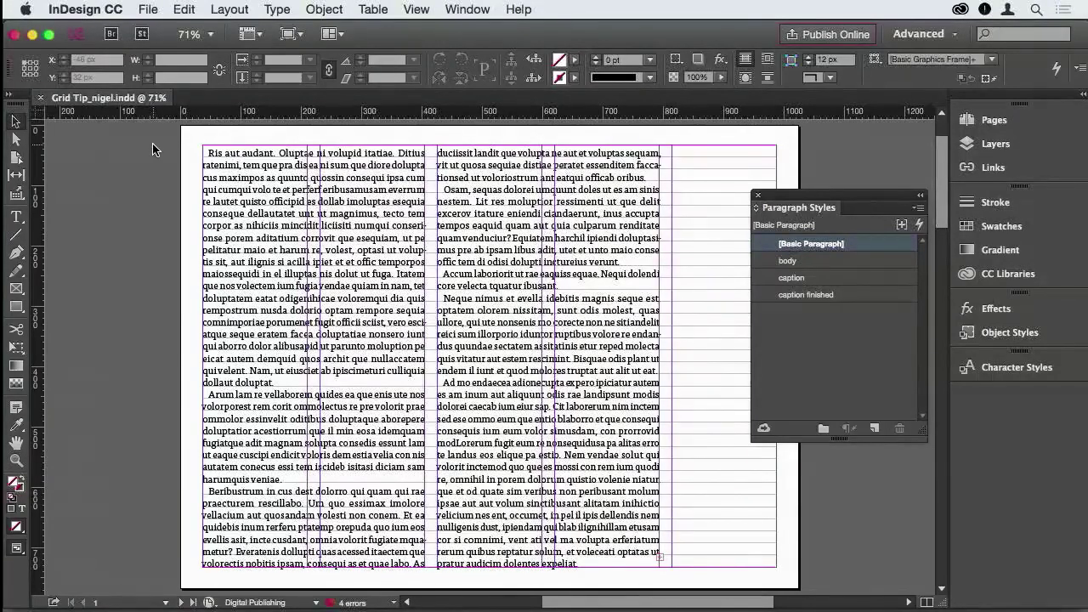
Step: Move to page 2 and dismiss the accidental Spotlight Search bar
{"action": "key", "text": "shift+Page_Down"}
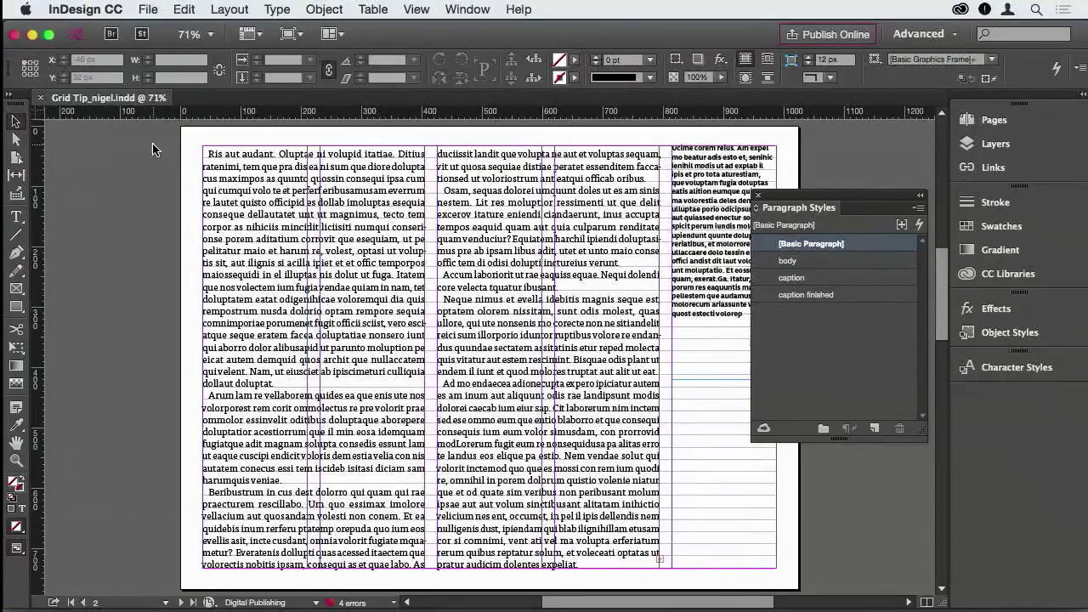
{"action": "key", "text": "super+space"}
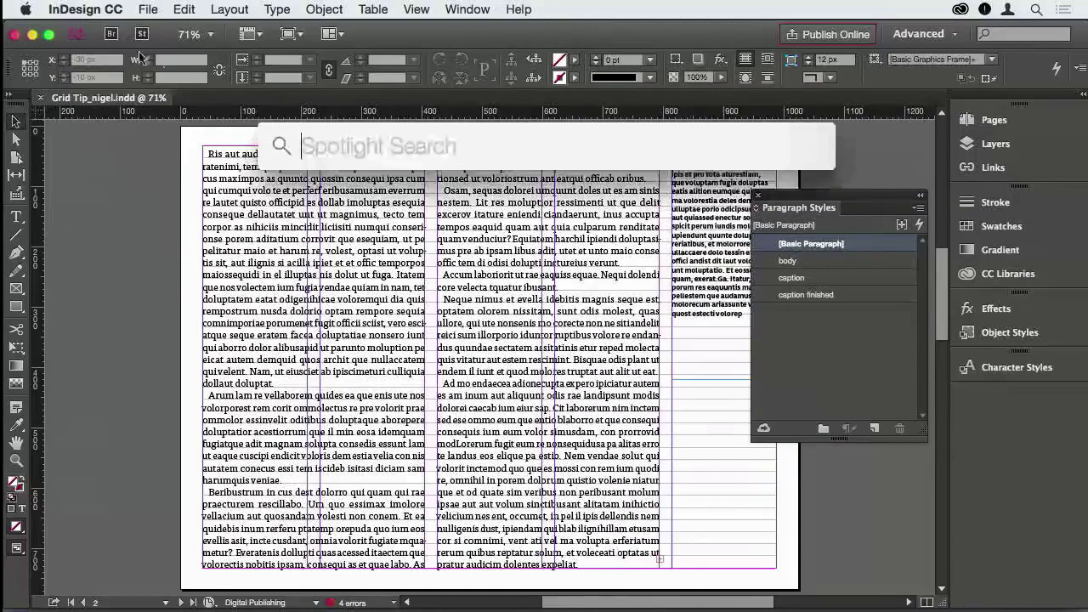
{"action": "left_click", "coordinate": [638, 195]}
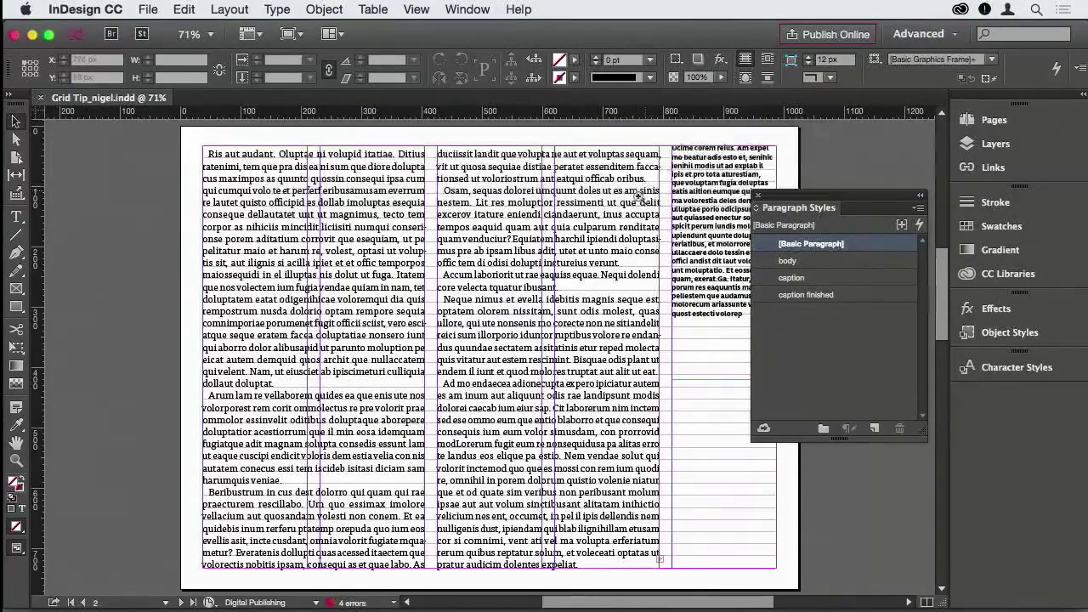
Step: Zoom in on the caption text, place the cursor in it, and reopen Paragraph Styles
{"action": "left_click_drag", "start_coordinate": [638, 196], "coordinate": [786, 133]}
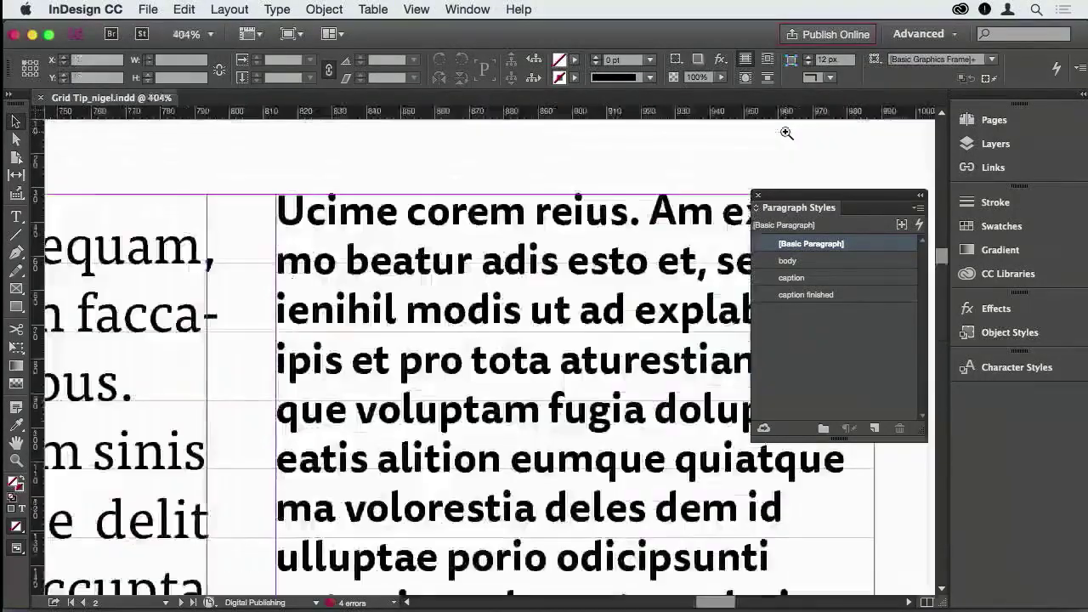
{"action": "left_click", "coordinate": [757, 195]}
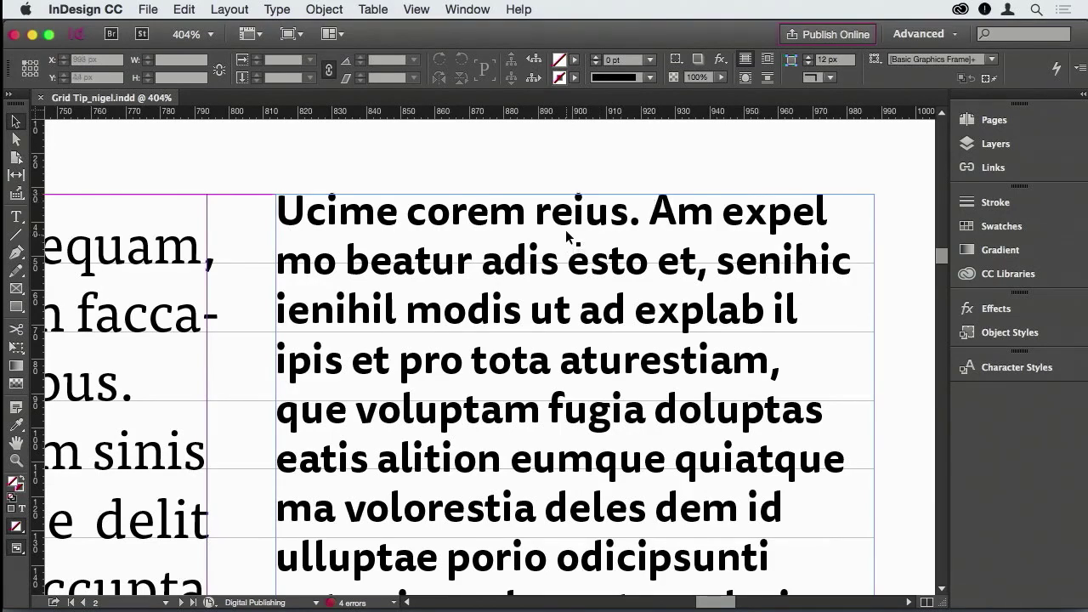
{"action": "double_click", "coordinate": [567, 222]}
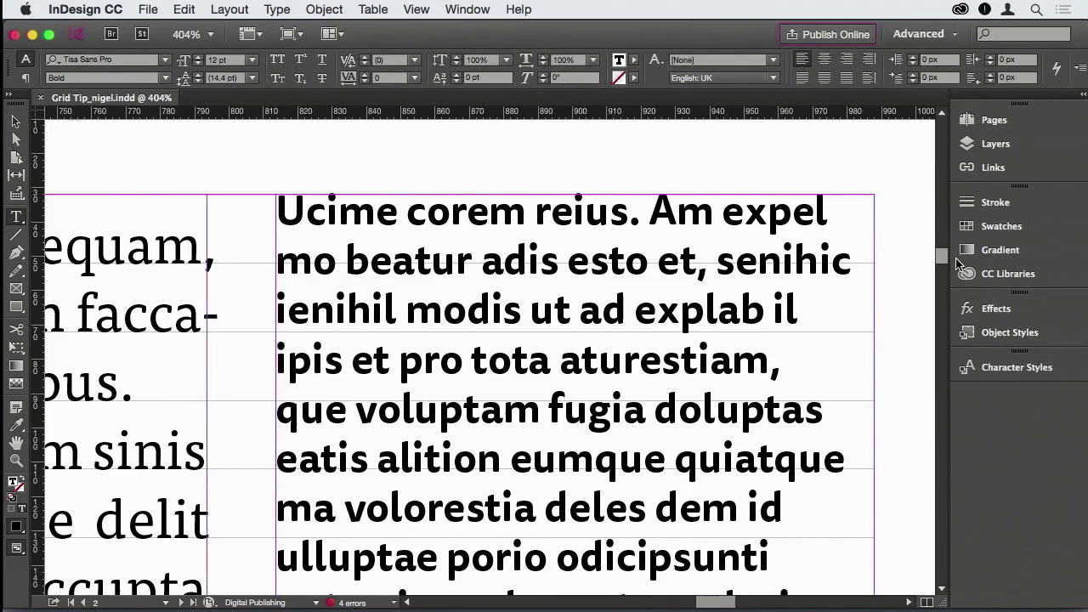
{"action": "left_click", "coordinate": [279, 10]}
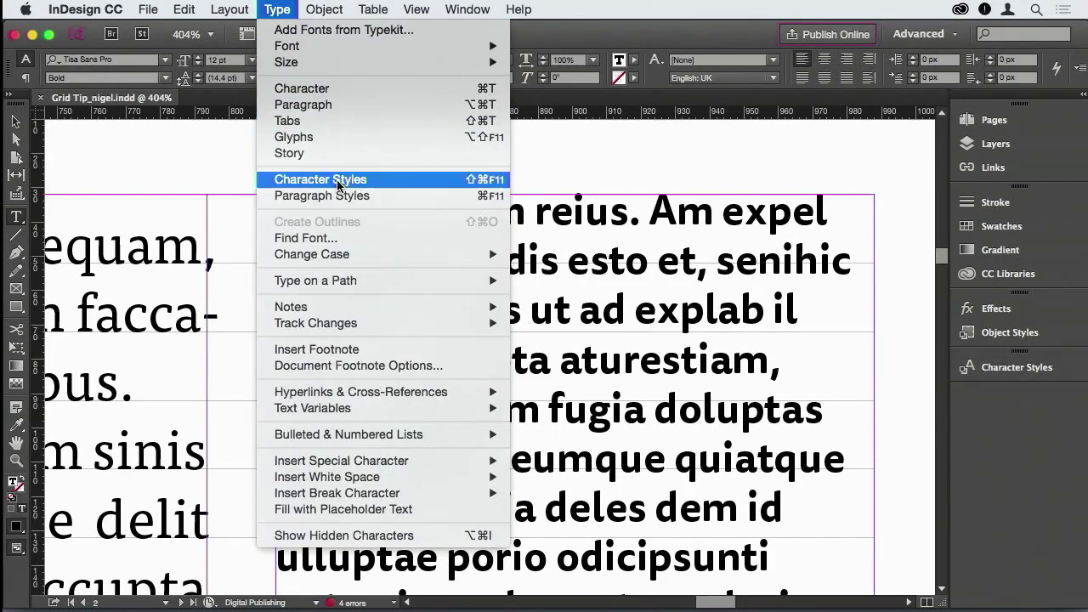
{"action": "left_click", "coordinate": [328, 195]}
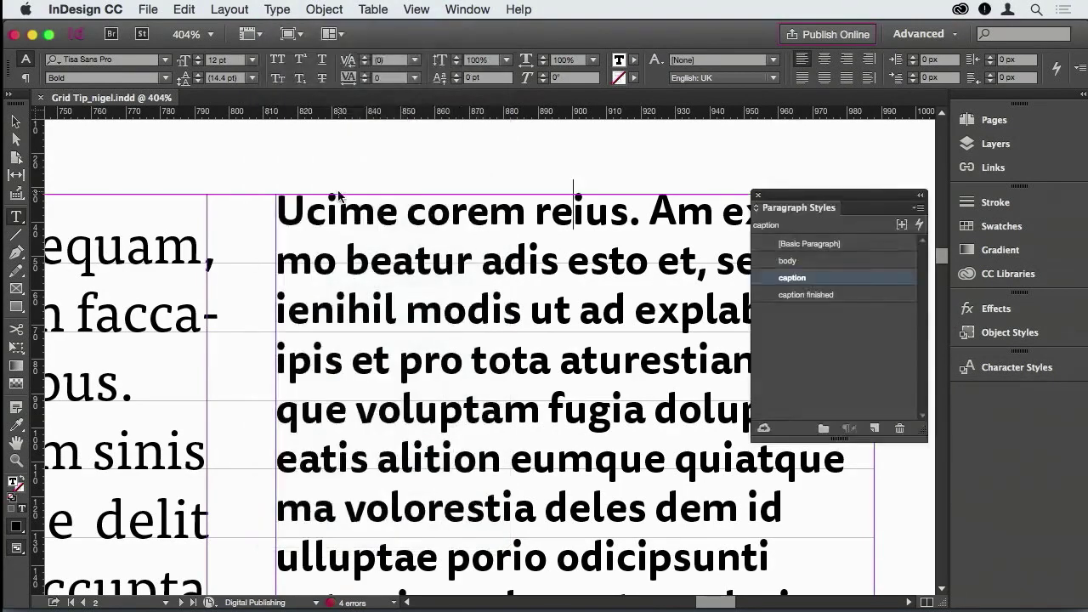
Step: Edit the caption paragraph style so Align to Grid is set to First Line Only
{"action": "right_click", "coordinate": [841, 284]}
{"action": "left_click", "coordinate": [872, 360]}
{"action": "left_click", "coordinate": [306, 123]}
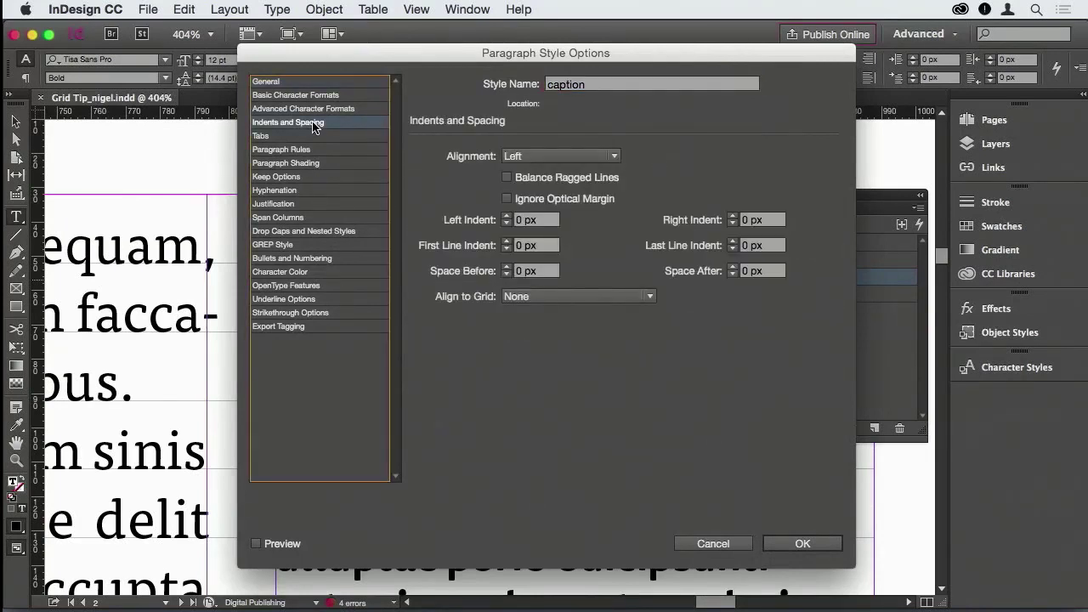
{"action": "left_click", "coordinate": [560, 297]}
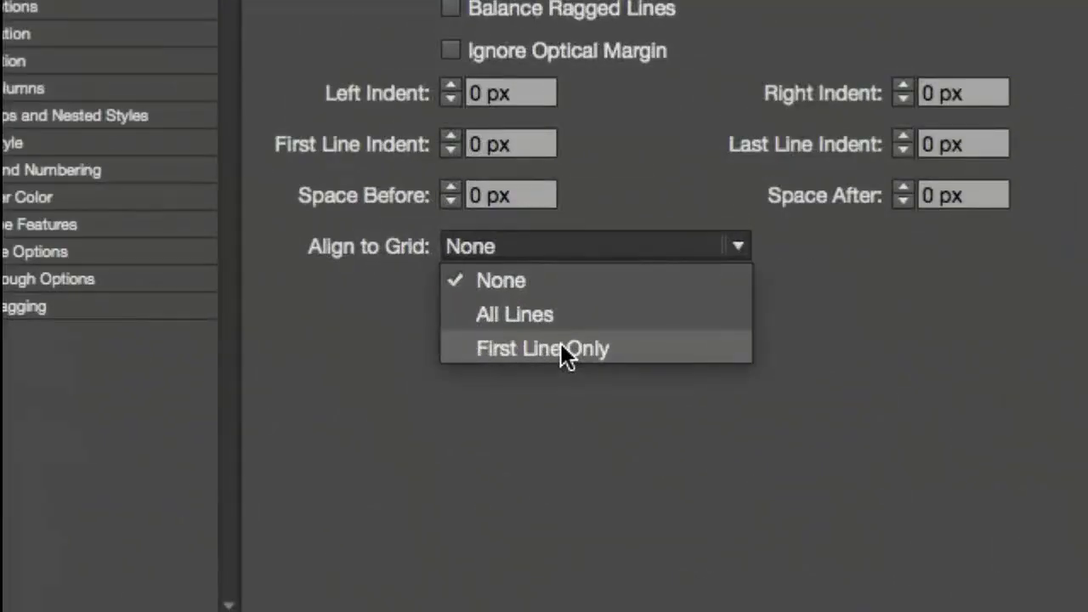
{"action": "left_click", "coordinate": [561, 347]}
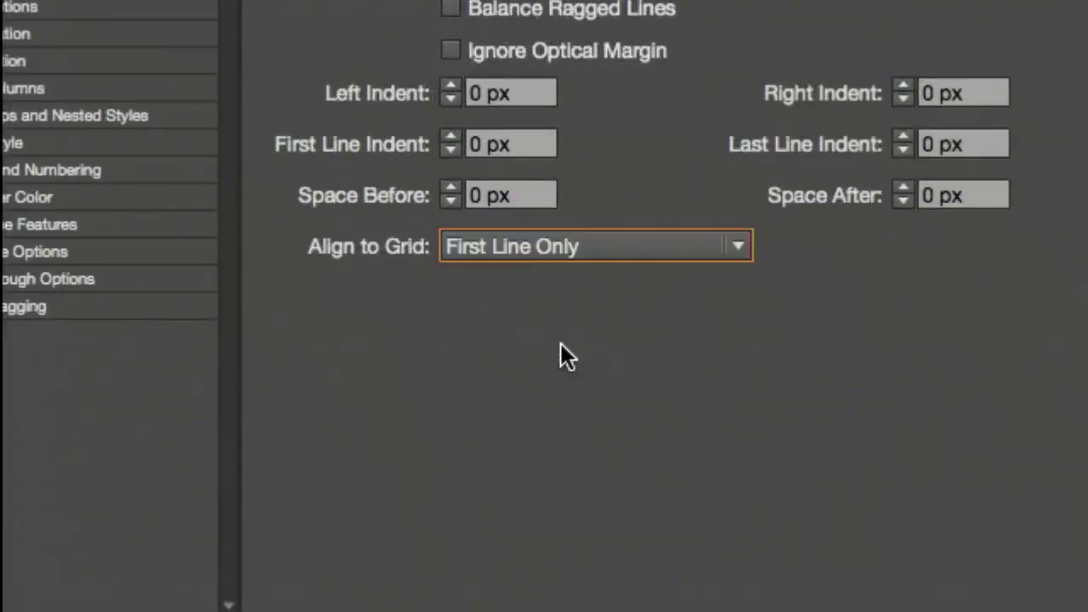
{"action": "key", "text": "Return"}
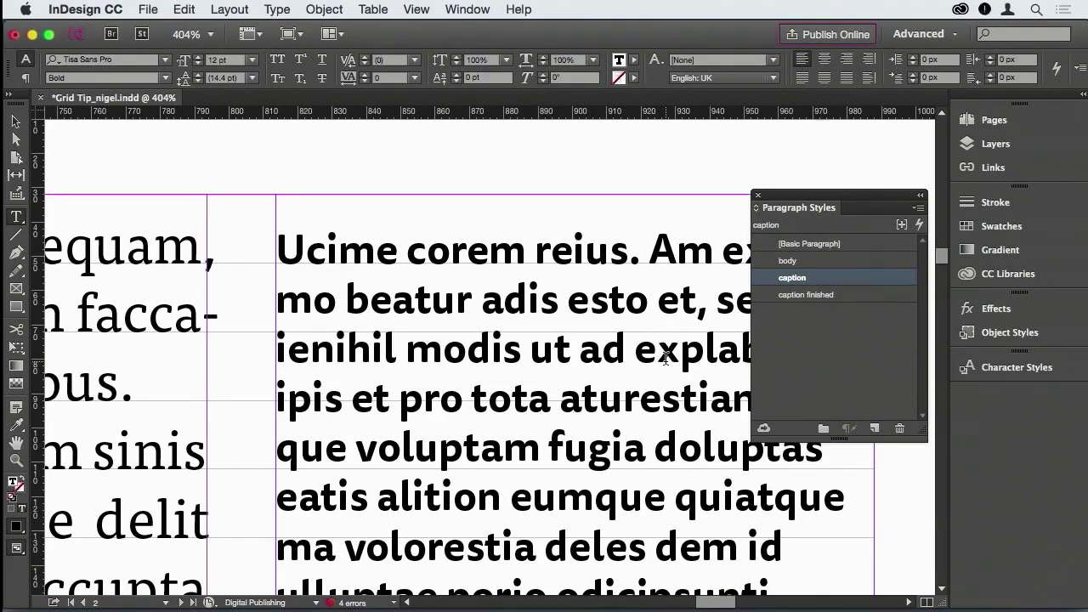
Step: Give the whole caption story a leading of 20*3/4, i.e. 15 pt, then deselect
{"action": "key", "text": "super+a"}
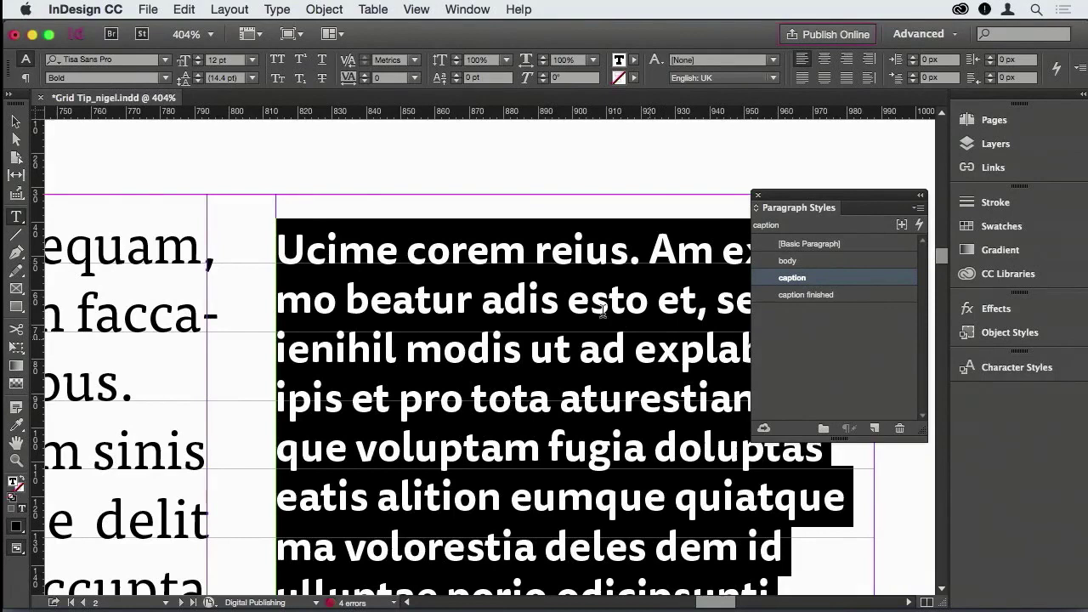
{"action": "left_click", "coordinate": [222, 77]}
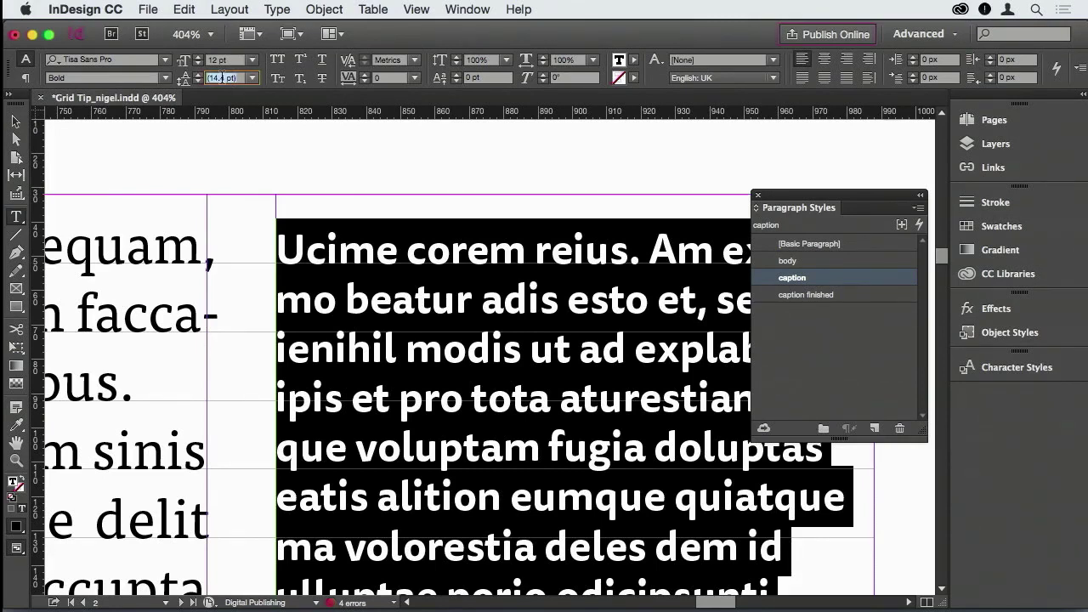
{"action": "type", "text": "20*3"}
{"action": "type", "text": "/4"}
{"action": "key", "text": "Return"}
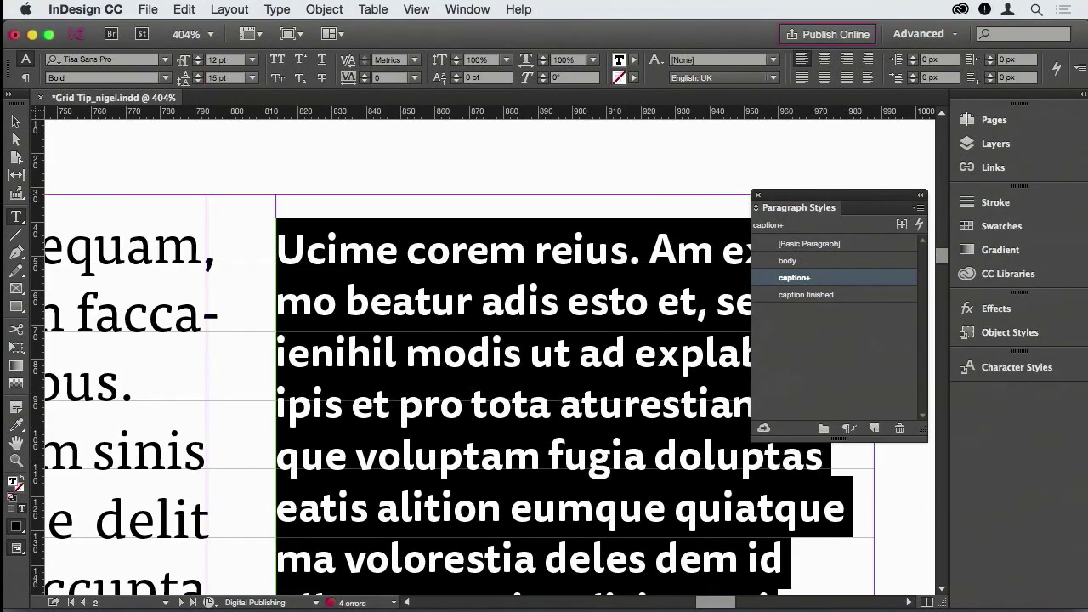
{"action": "left_click", "coordinate": [312, 248]}
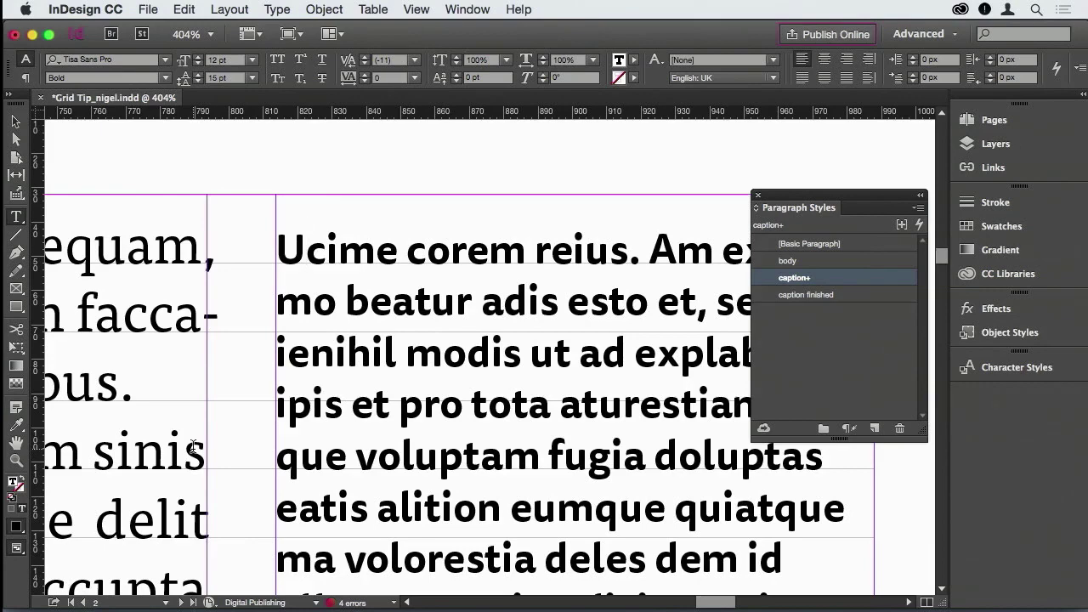
Step: Fit the page, dismiss Spotlight, and zoom onto the tops of the body and caption columns
{"action": "key", "text": "super+0"}
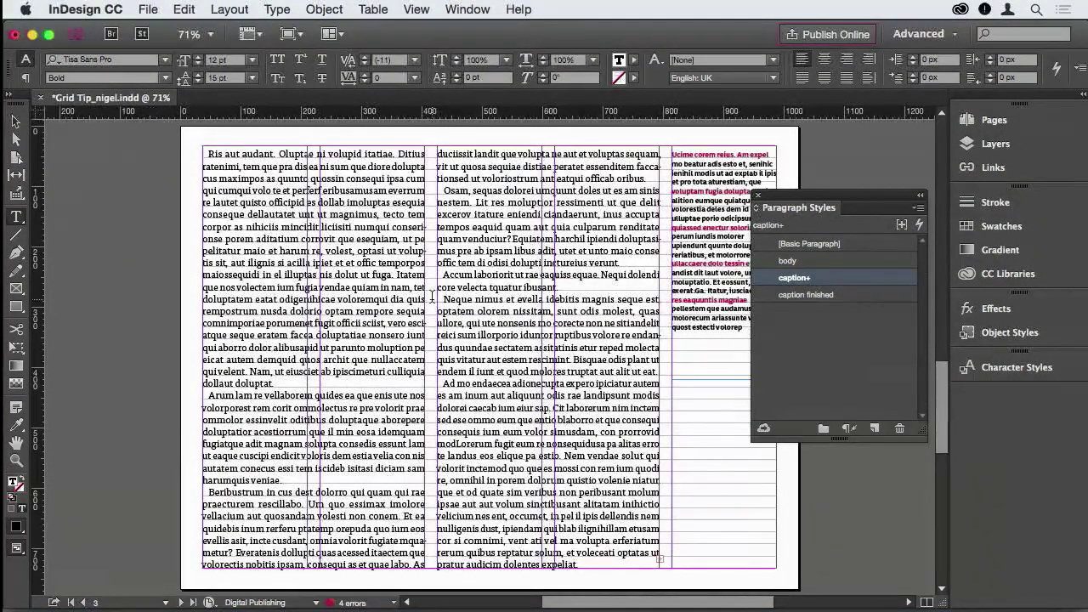
{"action": "key", "text": "super+space"}
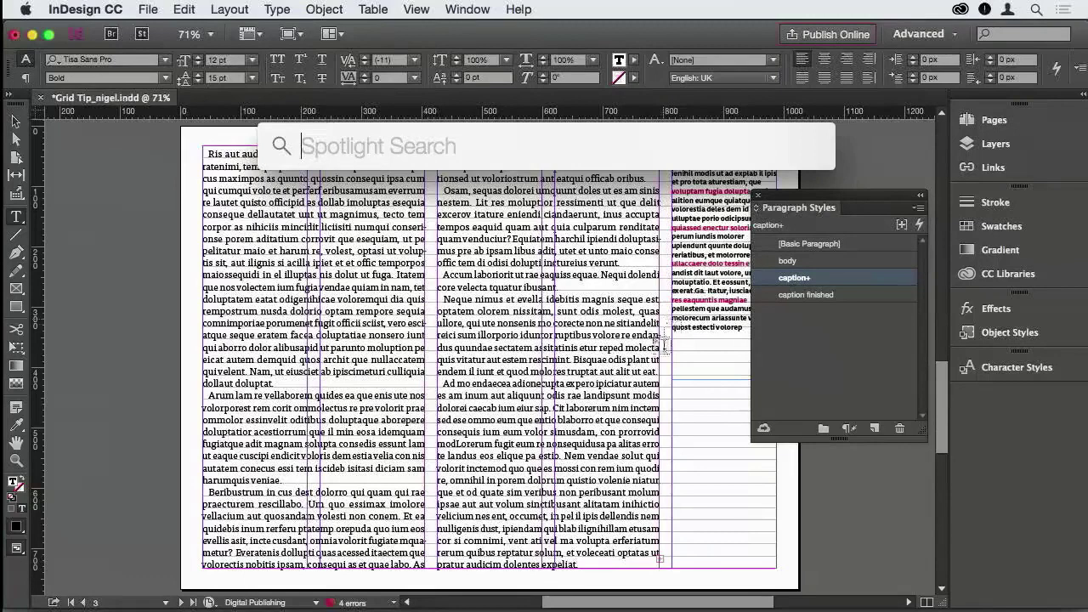
{"action": "key", "text": "Escape"}
{"action": "left_click_drag", "start_coordinate": [557, 270], "coordinate": [803, 136]}
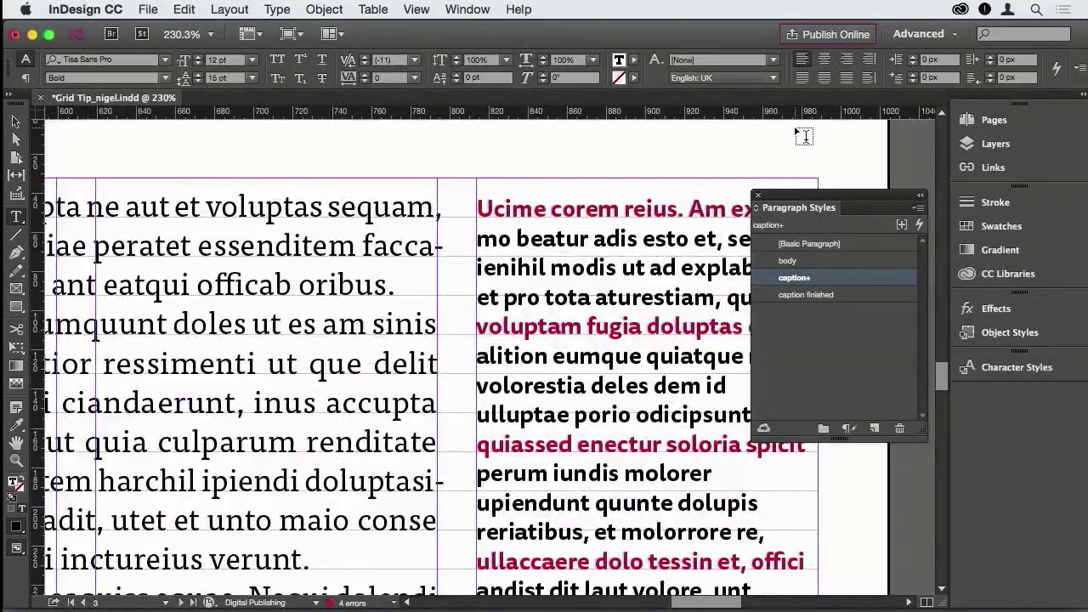